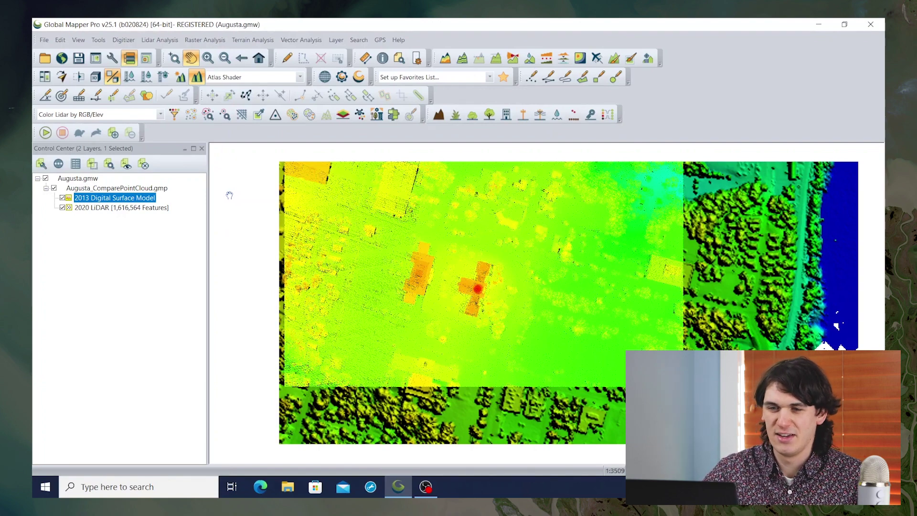
Step: In the 3D view, zoom and tilt down to a near-horizon look at the temple and trees, then close it
{"action": "left_click", "coordinate": [95, 79]}
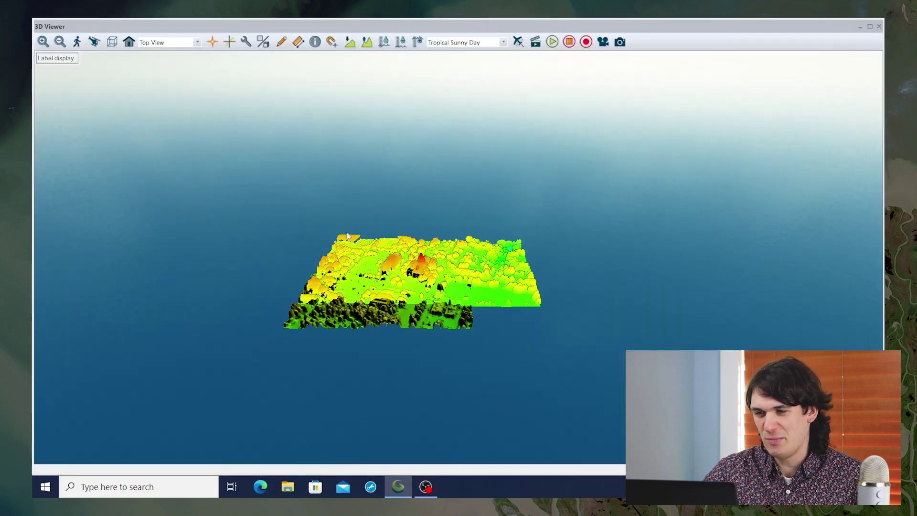
{"action": "scroll", "coordinate": [419, 303], "scroll_direction": "up", "scroll_amount": 3}
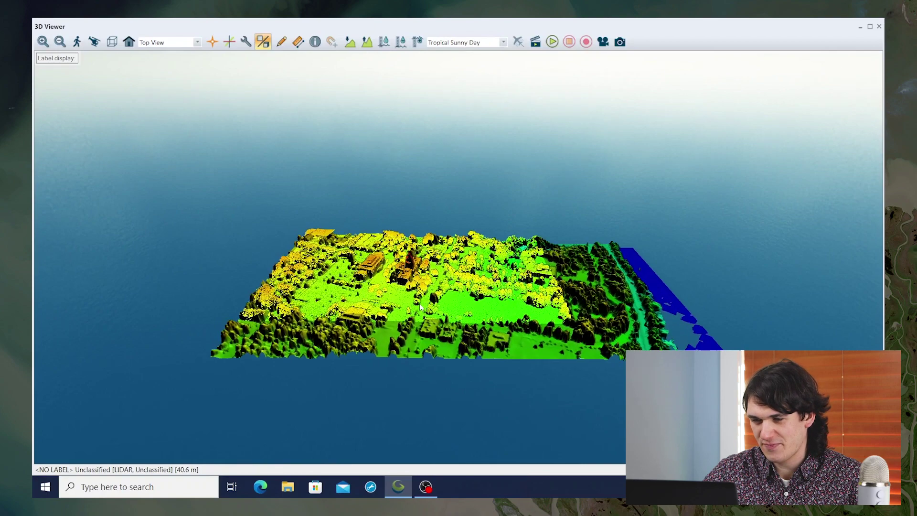
{"action": "scroll", "coordinate": [419, 303], "scroll_direction": "up", "scroll_amount": 3}
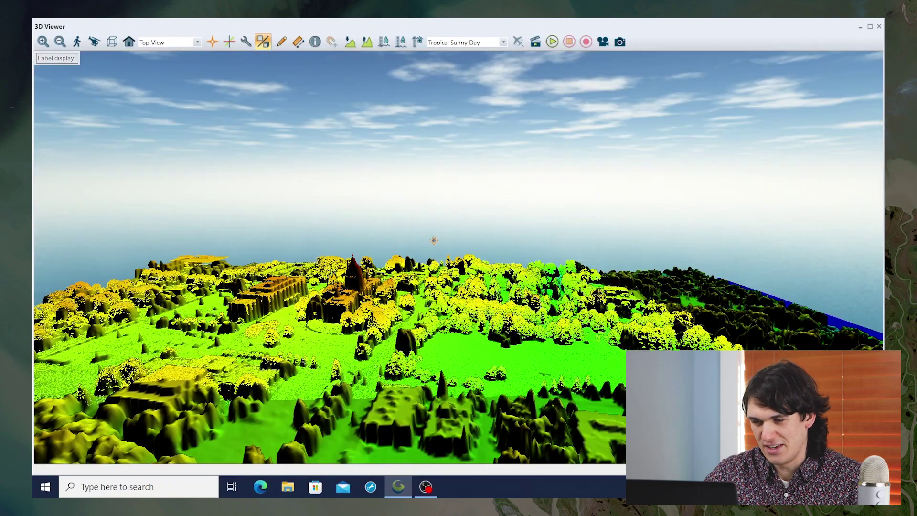
{"action": "left_click_drag", "start_coordinate": [419, 303], "coordinate": [434, 240]}
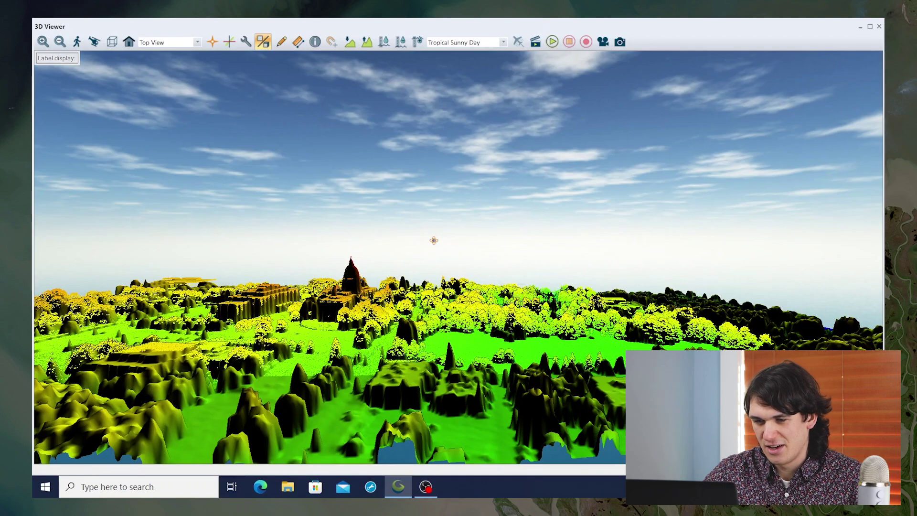
{"action": "scroll", "coordinate": [403, 366], "scroll_direction": "up", "scroll_amount": 2}
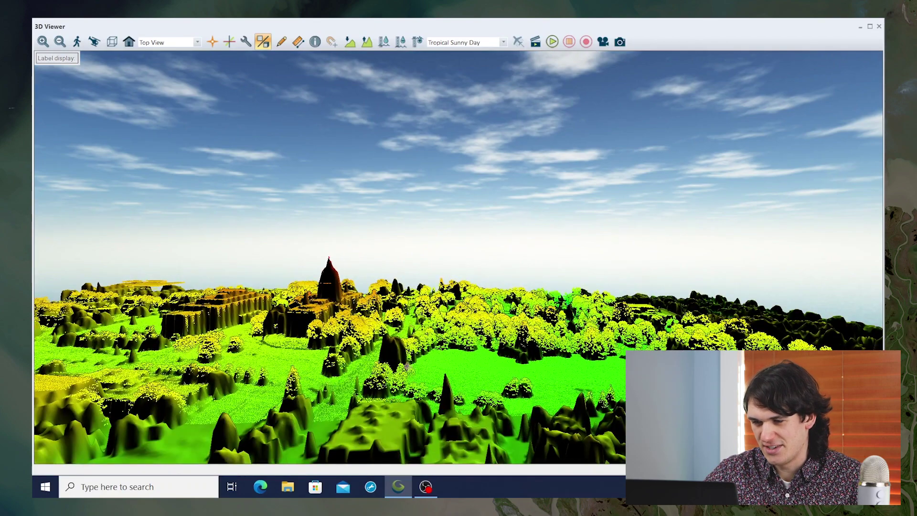
{"action": "scroll", "coordinate": [407, 366], "scroll_direction": "down", "scroll_amount": 1}
{"action": "scroll", "coordinate": [492, 344], "scroll_direction": "up", "scroll_amount": 3}
{"action": "scroll", "coordinate": [493, 356], "scroll_direction": "down", "scroll_amount": 3}
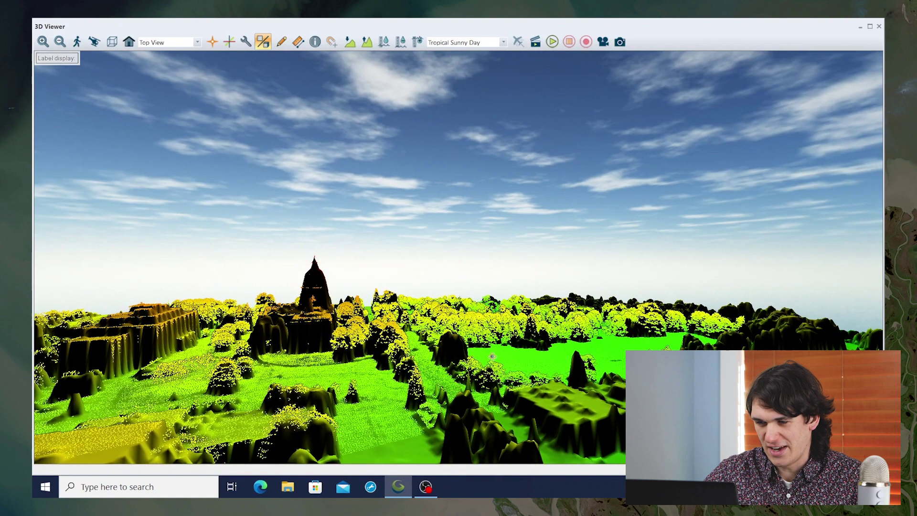
{"action": "scroll", "coordinate": [492, 356], "scroll_direction": "up", "scroll_amount": 1}
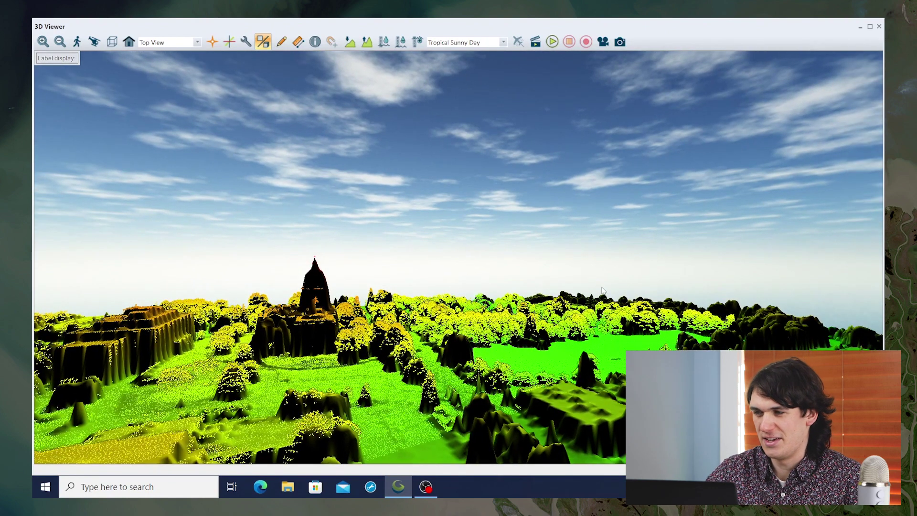
{"action": "left_click", "coordinate": [879, 27]}
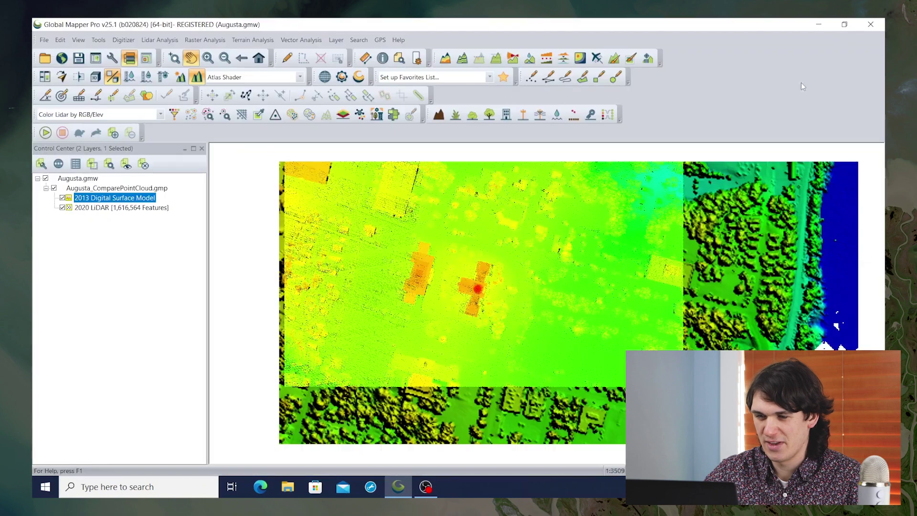
Step: Draw a short two-point profile path across the surface model and open its Path Profile Settings
{"action": "left_click", "coordinate": [499, 63]}
{"action": "left_click", "coordinate": [410, 334]}
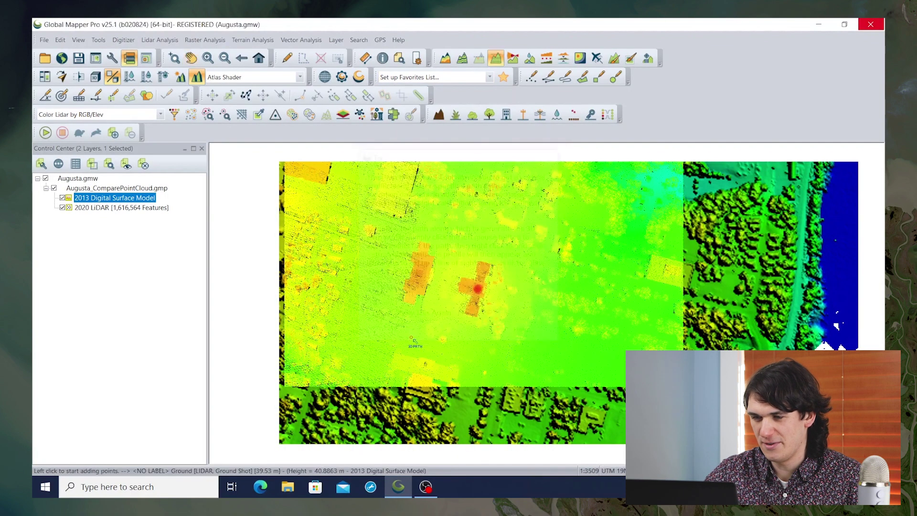
{"action": "left_click", "coordinate": [541, 293]}
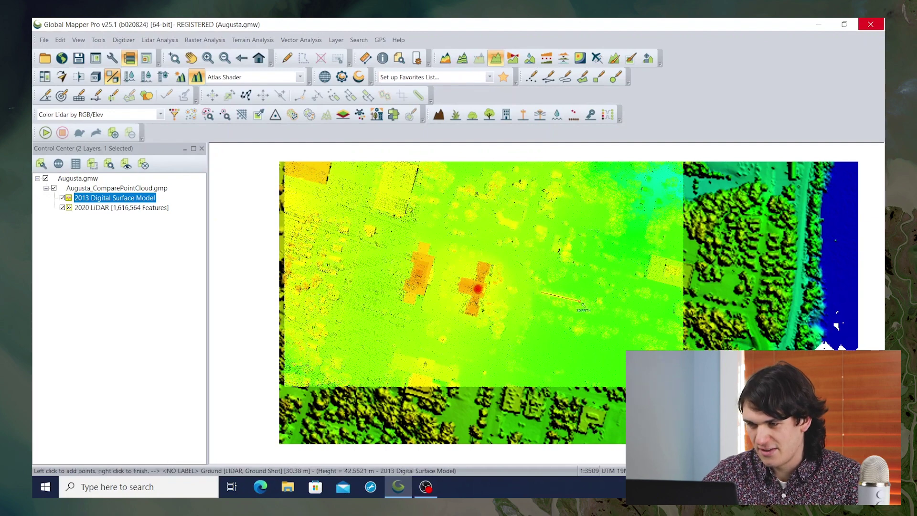
{"action": "right_click", "coordinate": [581, 302]}
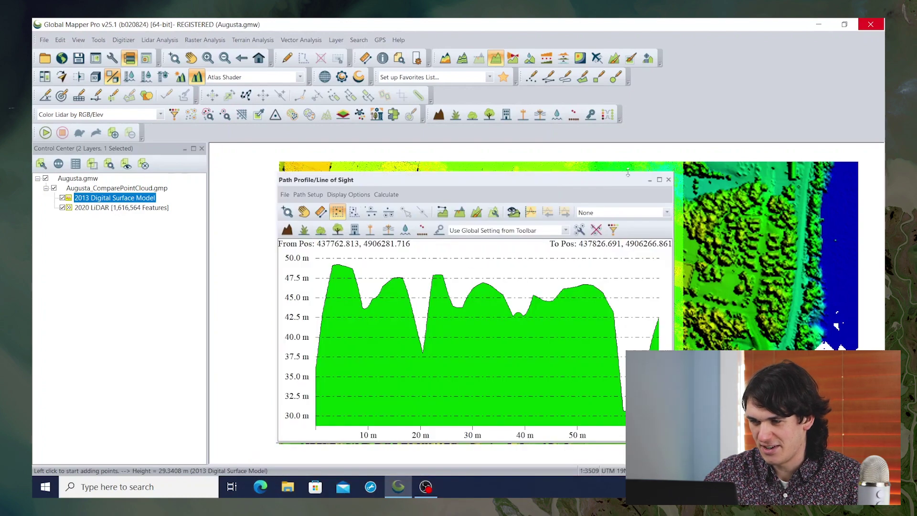
{"action": "right_click", "coordinate": [551, 285]}
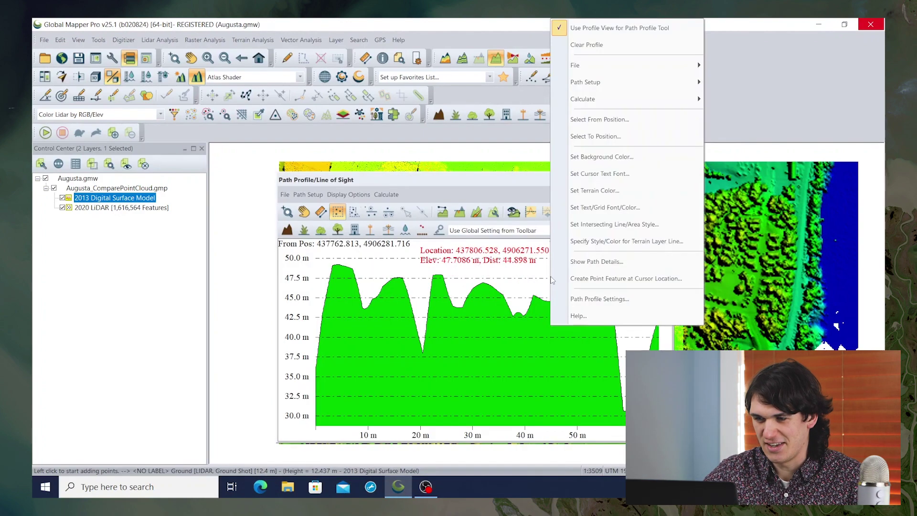
{"action": "left_click", "coordinate": [583, 299]}
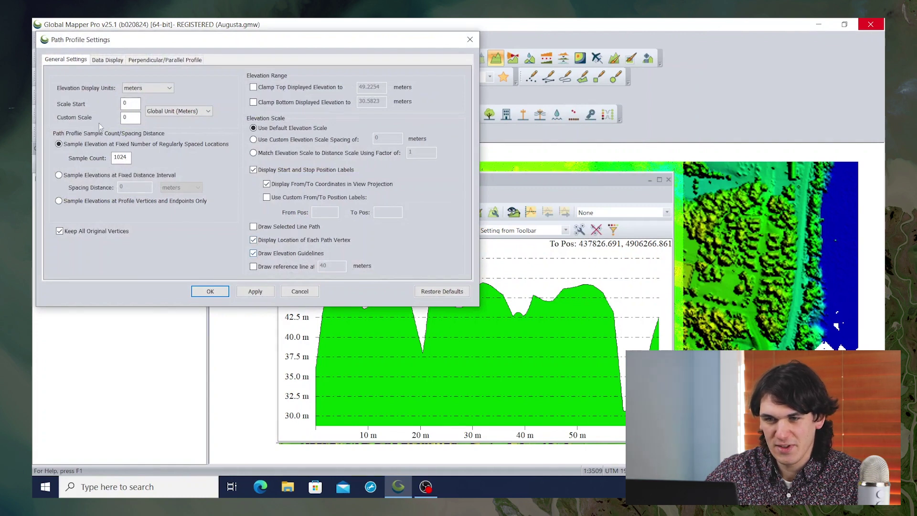
Step: Enable Display Lidar Points Along and Near the Path under the Data Display settings
{"action": "left_click", "coordinate": [168, 60]}
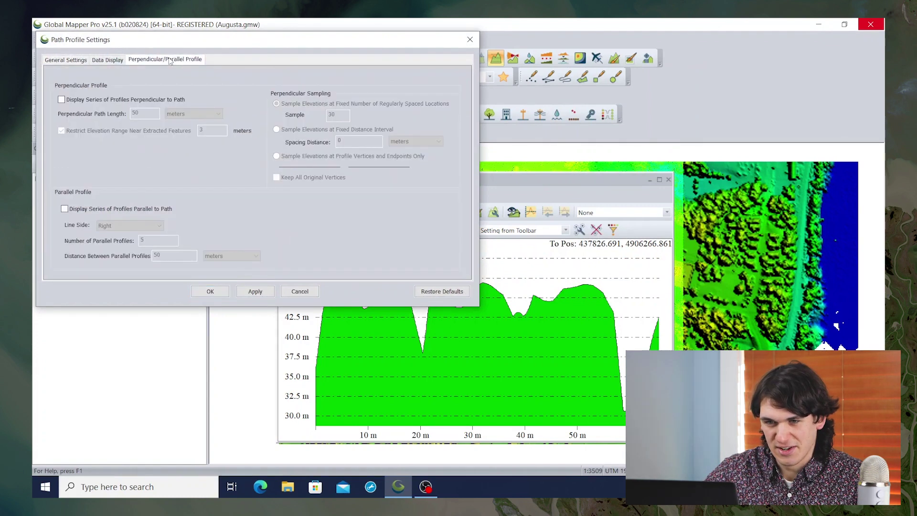
{"action": "left_click", "coordinate": [110, 61]}
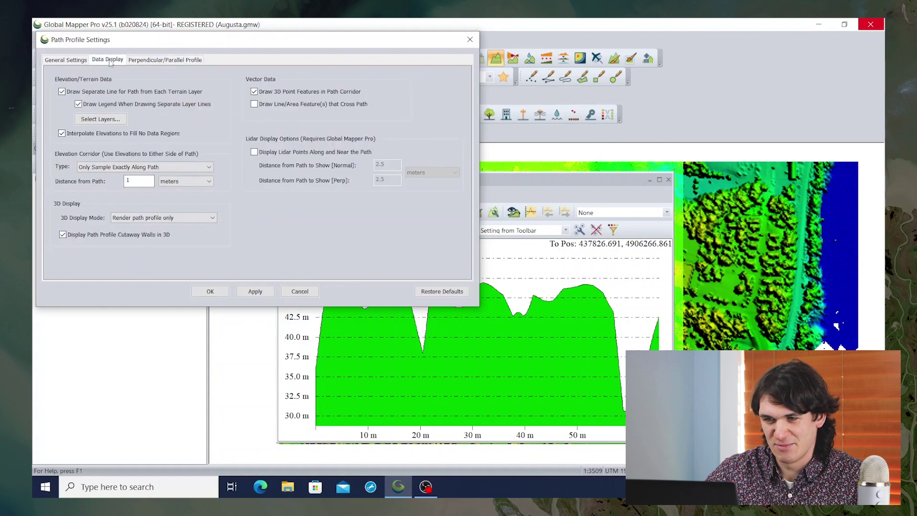
{"action": "left_click", "coordinate": [254, 152]}
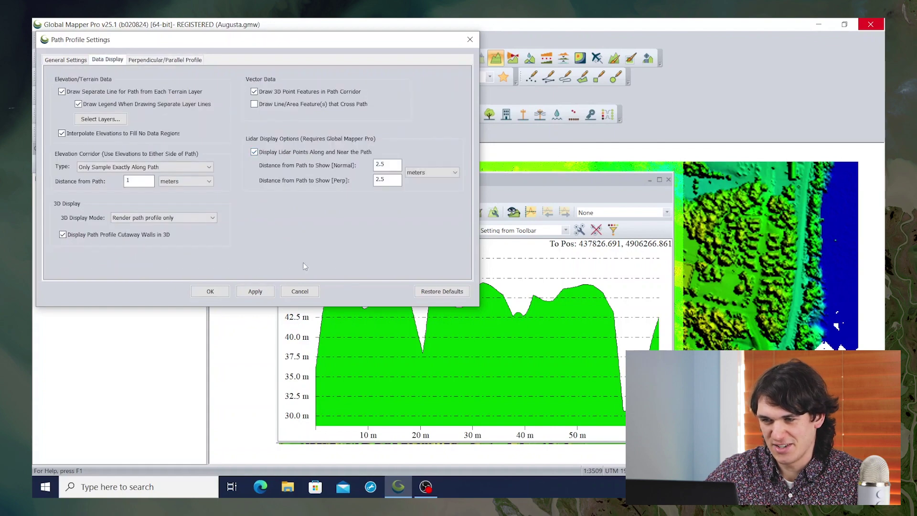
{"action": "left_click", "coordinate": [210, 292]}
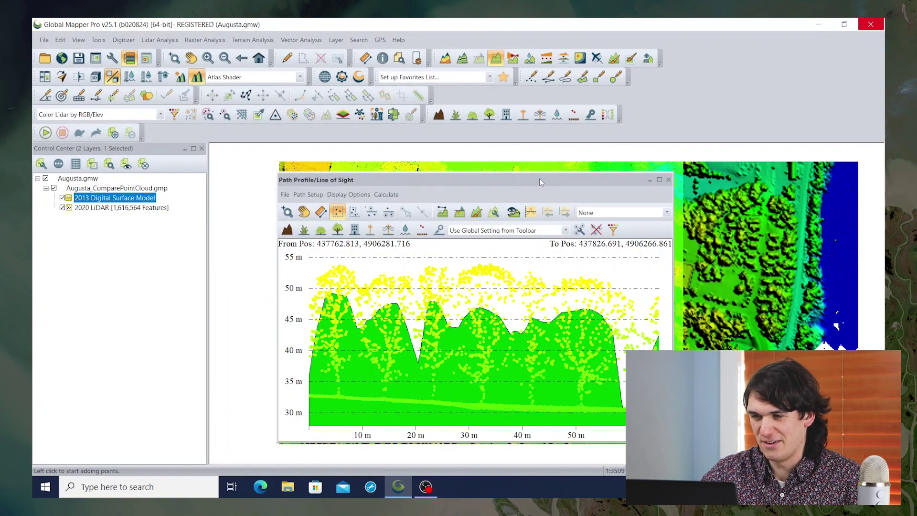
Step: Shift the Path Profile window slightly left, then close it
{"action": "left_click_drag", "start_coordinate": [528, 185], "coordinate": [514, 189]}
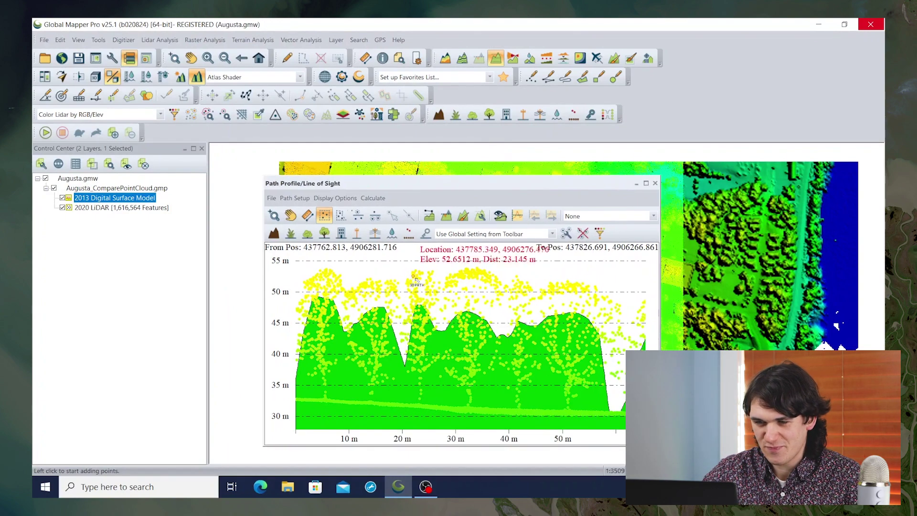
{"action": "left_click", "coordinate": [656, 184]}
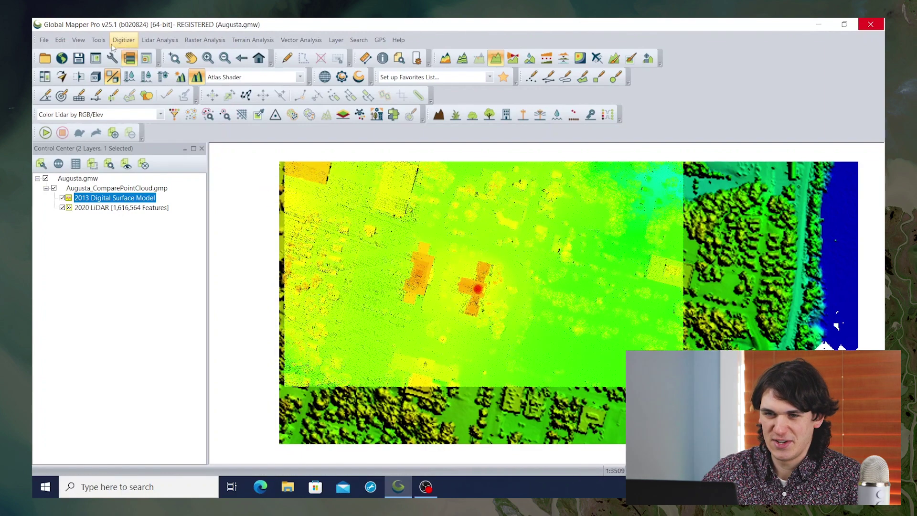
Step: Open Lidar Analysis > QC Tools > Compare Point Clouds and set the minimum distance units to feet
{"action": "left_click", "coordinate": [159, 42]}
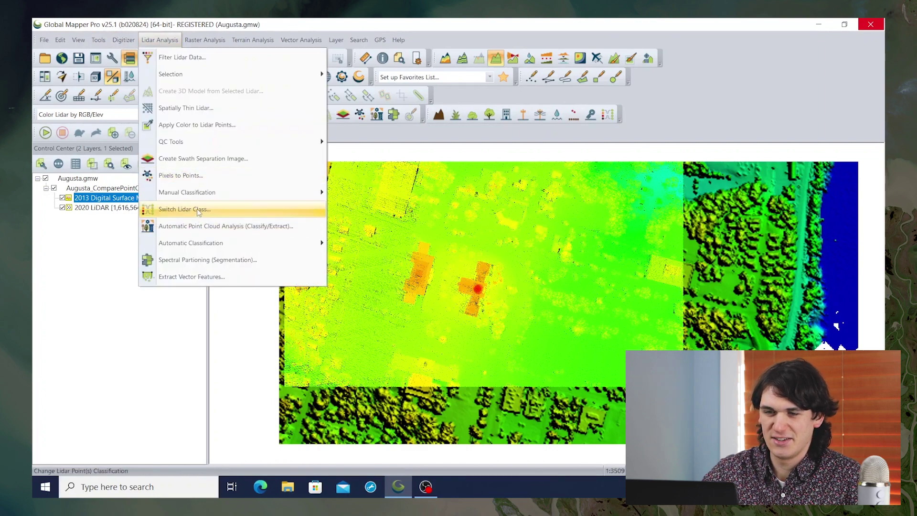
{"action": "mouse_move", "coordinate": [185, 147]}
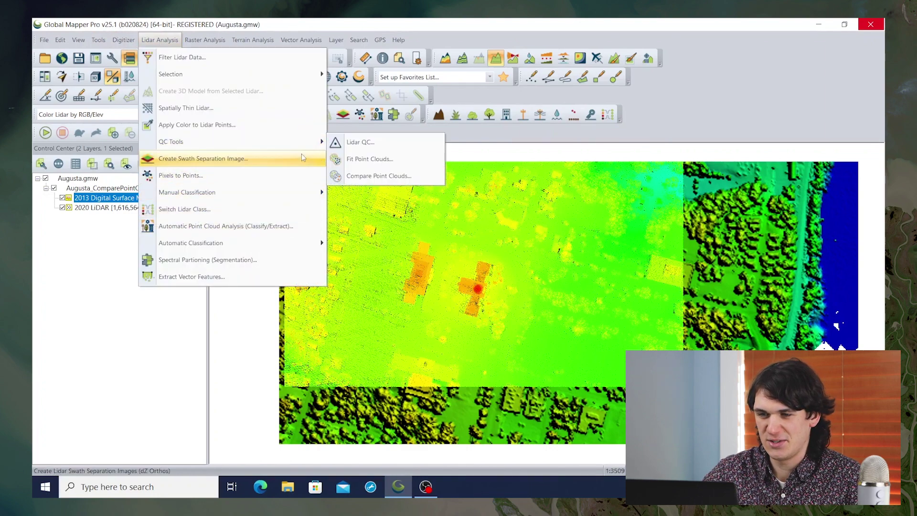
{"action": "left_click", "coordinate": [354, 177]}
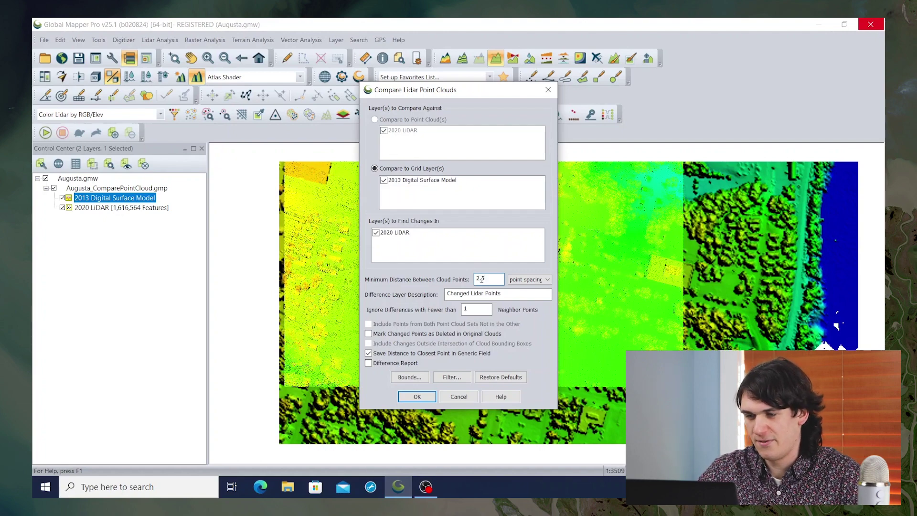
{"action": "left_click", "coordinate": [531, 280]}
{"action": "left_click", "coordinate": [518, 302]}
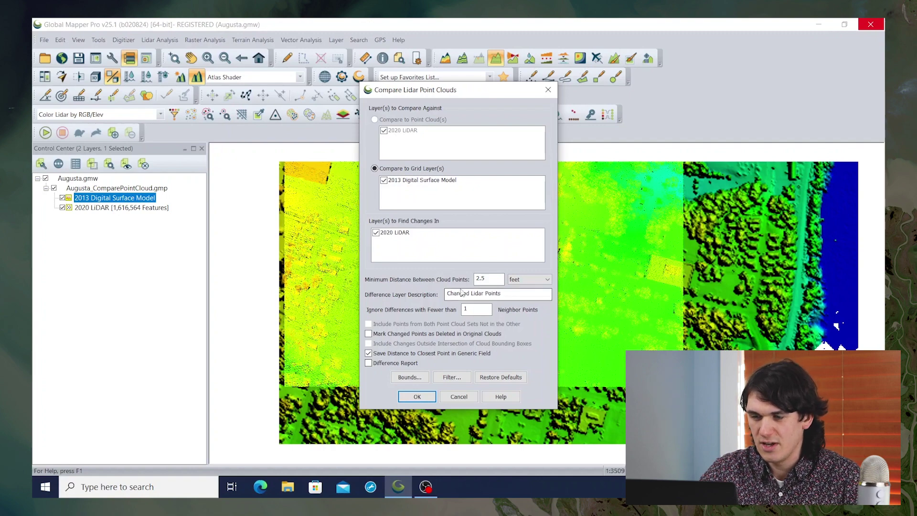
{"action": "left_click_drag", "start_coordinate": [449, 293], "coordinate": [512, 294]}
{"action": "left_click", "coordinate": [513, 294]}
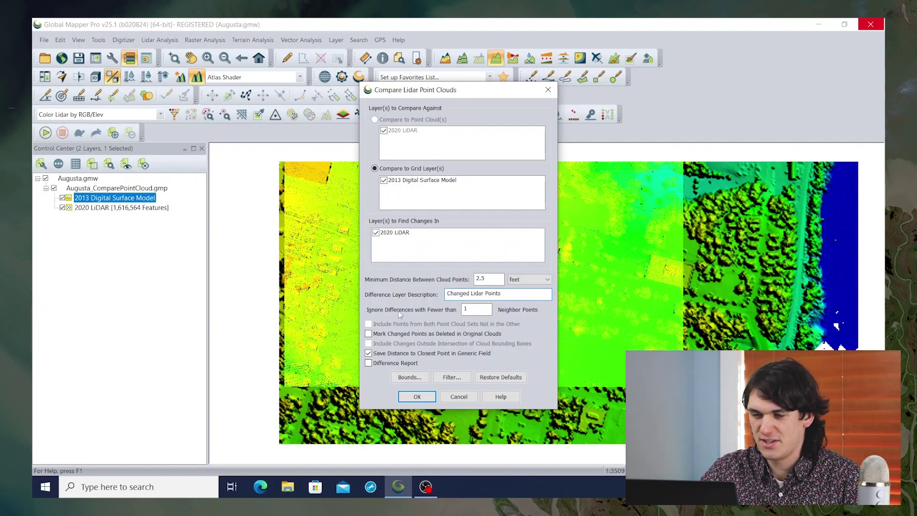
Step: Enable the Difference Report option and run the 2020 LiDAR vs 2013 DSM comparison
{"action": "double_click", "coordinate": [466, 309]}
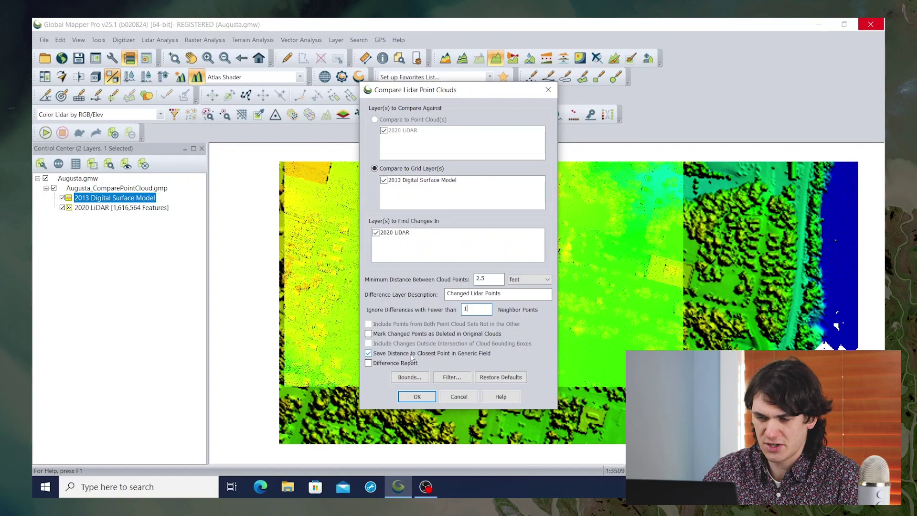
{"action": "left_click", "coordinate": [369, 363]}
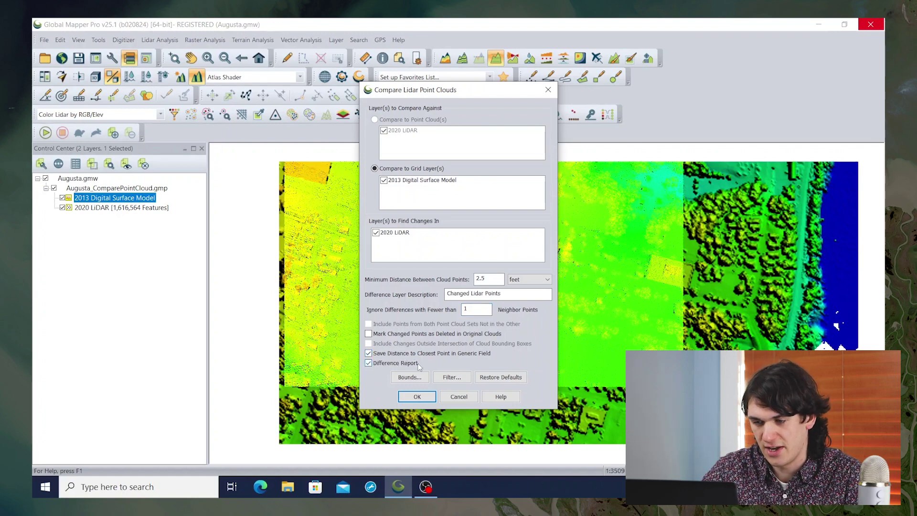
{"action": "left_click", "coordinate": [417, 396]}
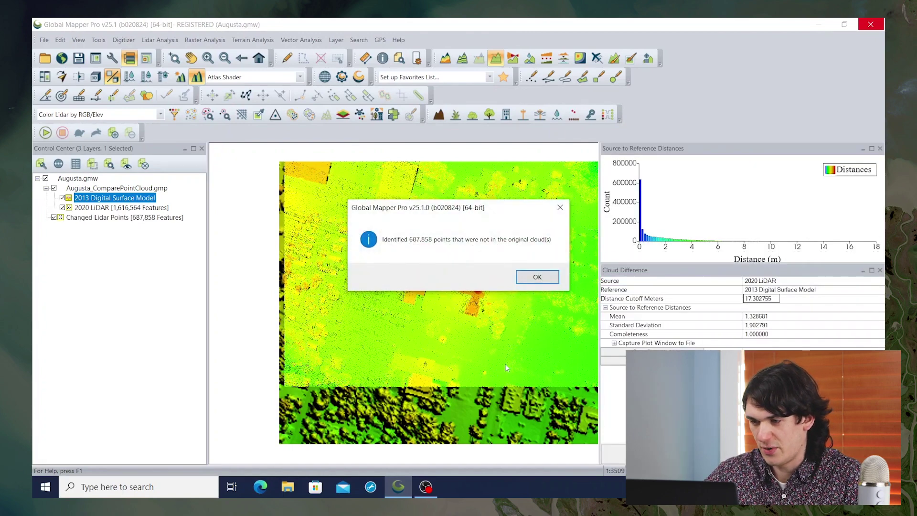
Step: Dismiss the 687,858-points message and review the Mean and Standard Deviation statistics
{"action": "left_click", "coordinate": [537, 277]}
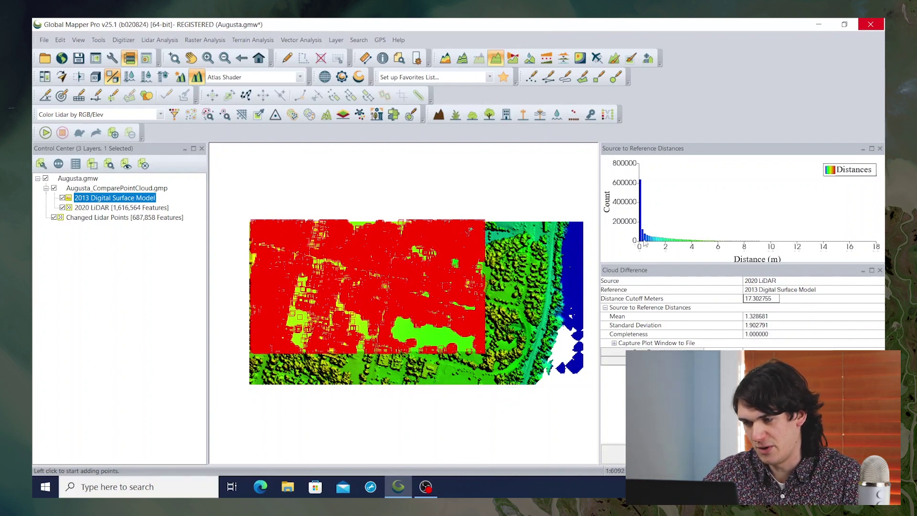
{"action": "mouse_move", "coordinate": [640, 217]}
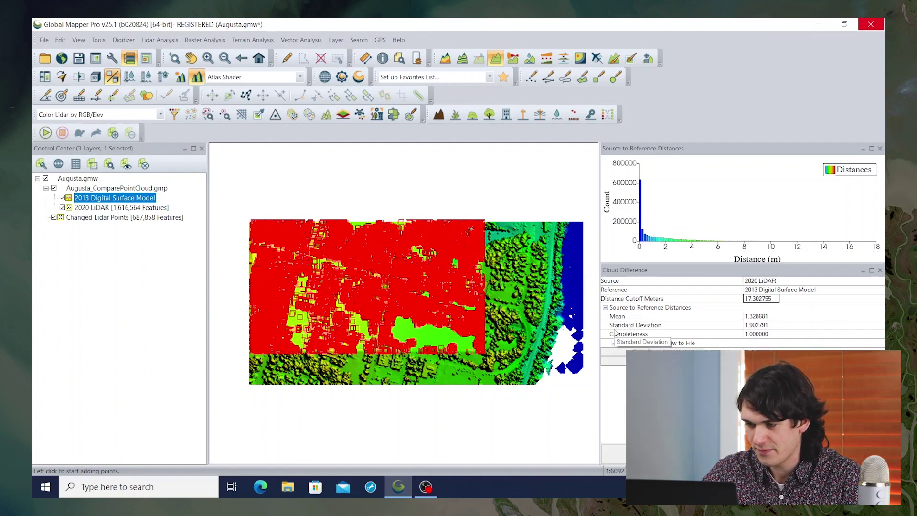
{"action": "left_click", "coordinate": [760, 317]}
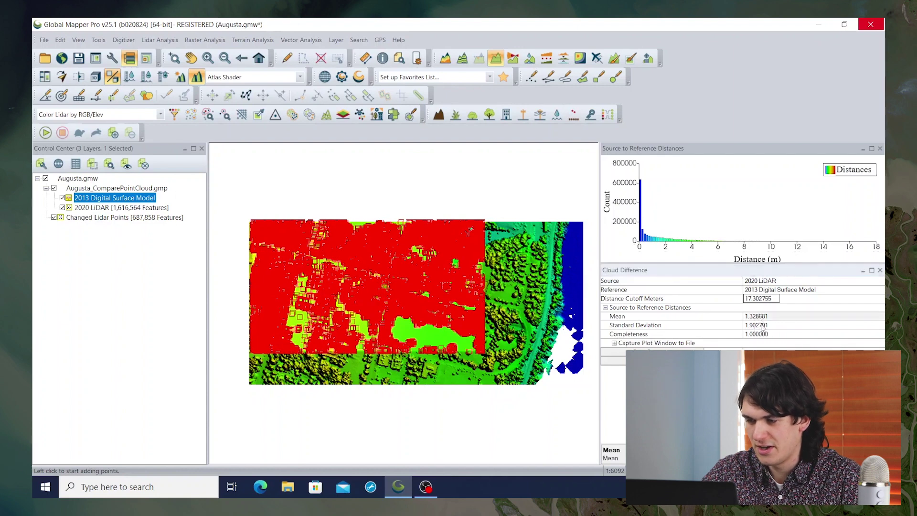
{"action": "left_click", "coordinate": [762, 326]}
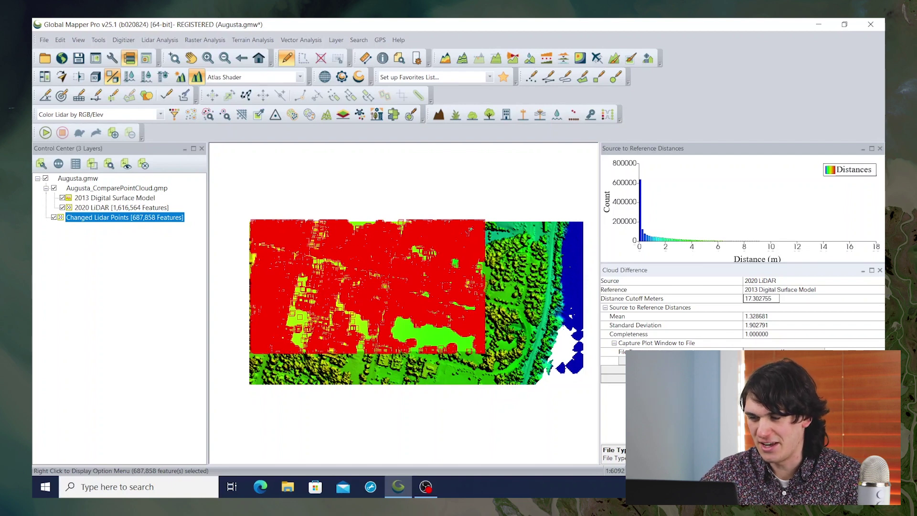
{"action": "left_click", "coordinate": [879, 352]}
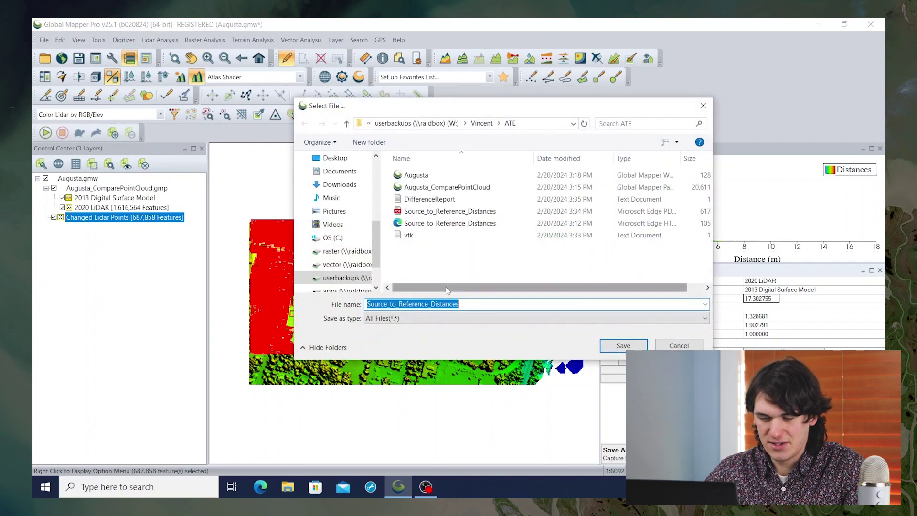
Step: Save the distance histogram plot as PlotOfDifferences in the ATE folder
{"action": "type", "text": "Plot"}
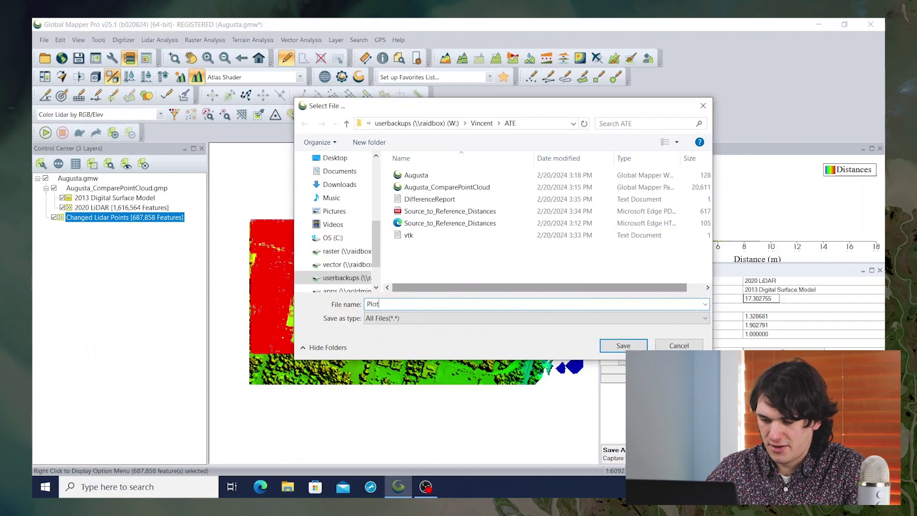
{"action": "type", "text": "OfDif"}
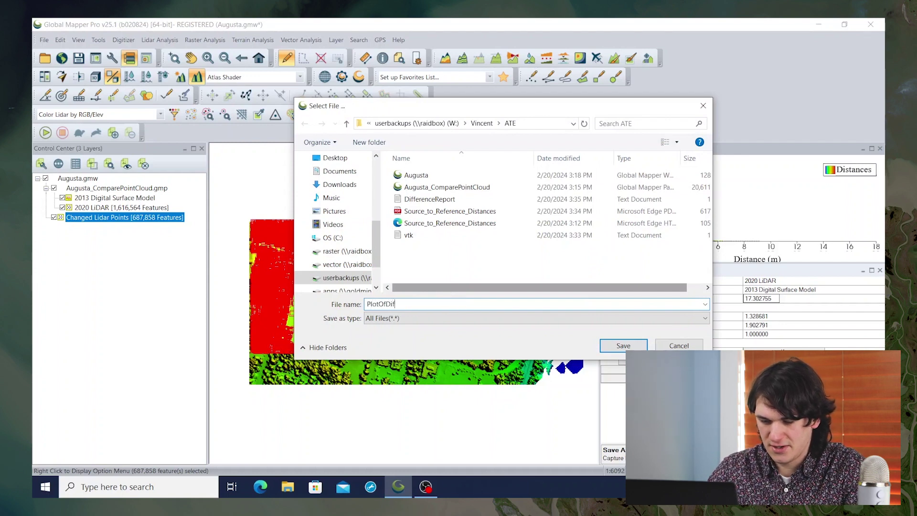
{"action": "type", "text": "ferences"}
{"action": "left_click", "coordinate": [624, 346]}
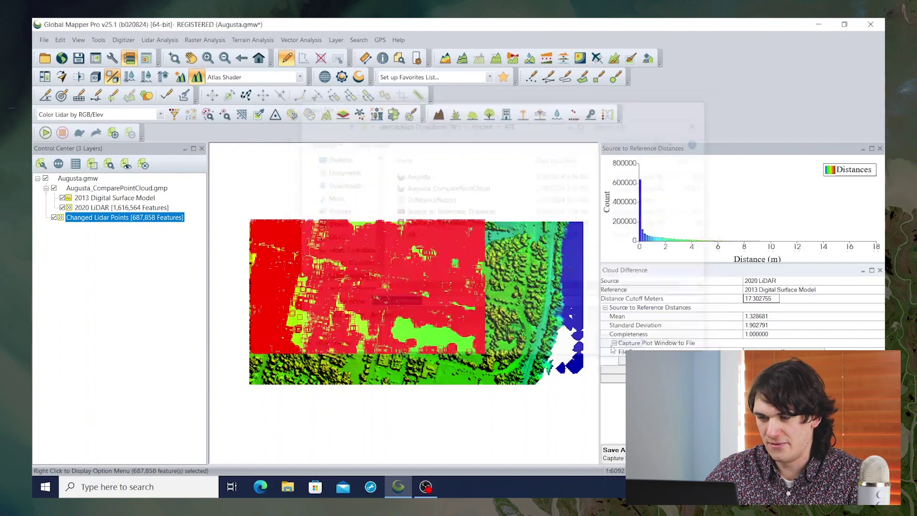
Step: Open PlotOfDifferences.pdf from the ATE folder in Edge to verify the histogram, then close it
{"action": "left_click", "coordinate": [297, 488]}
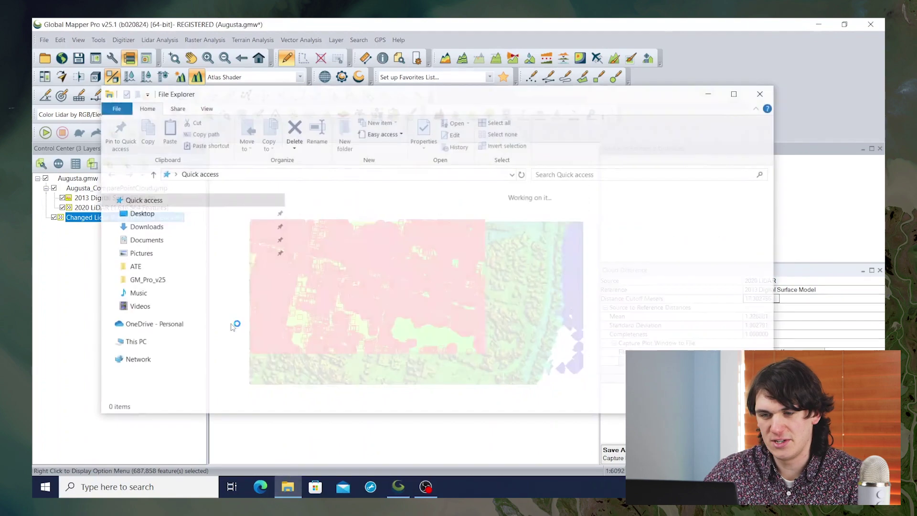
{"action": "left_click", "coordinate": [139, 271]}
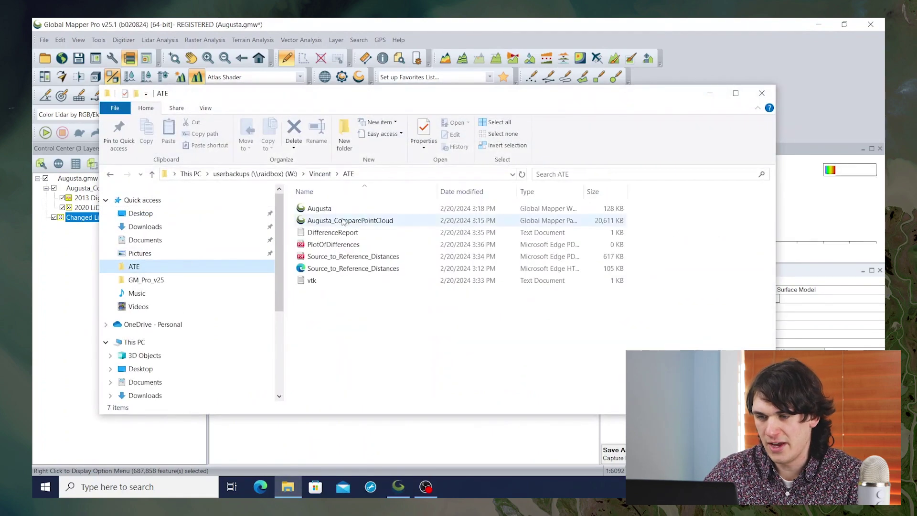
{"action": "double_click", "coordinate": [339, 246]}
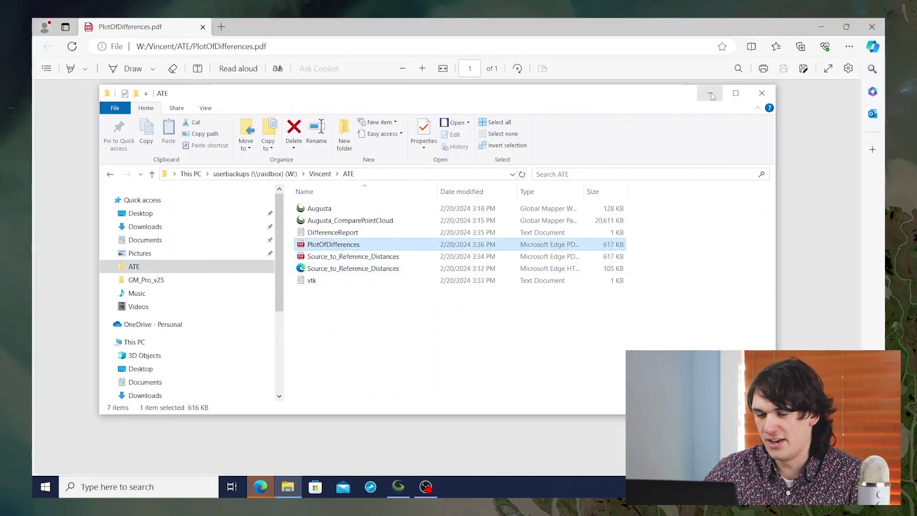
{"action": "left_click", "coordinate": [710, 93]}
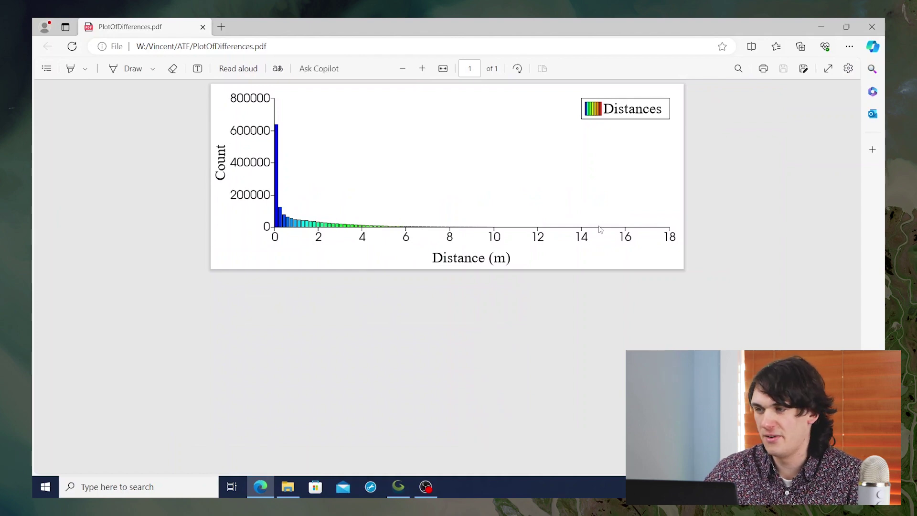
{"action": "left_click", "coordinate": [872, 28]}
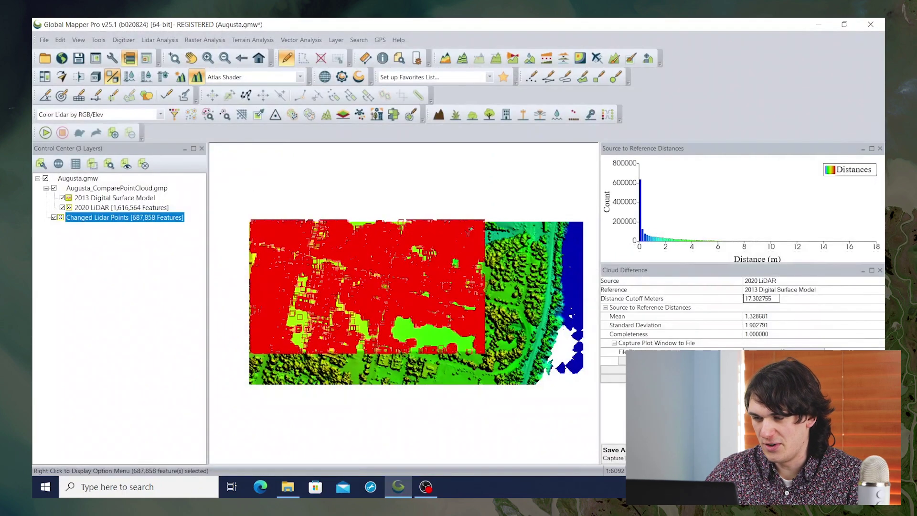
Step: Save the cloud difference report as DifferenceReport.txt, overwriting the existing file
{"action": "left_click", "coordinate": [879, 379]}
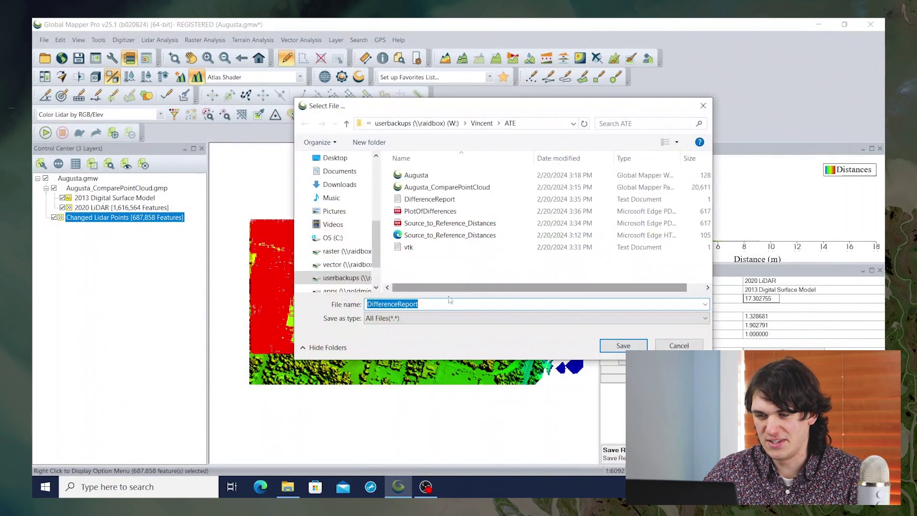
{"action": "left_click", "coordinate": [615, 344]}
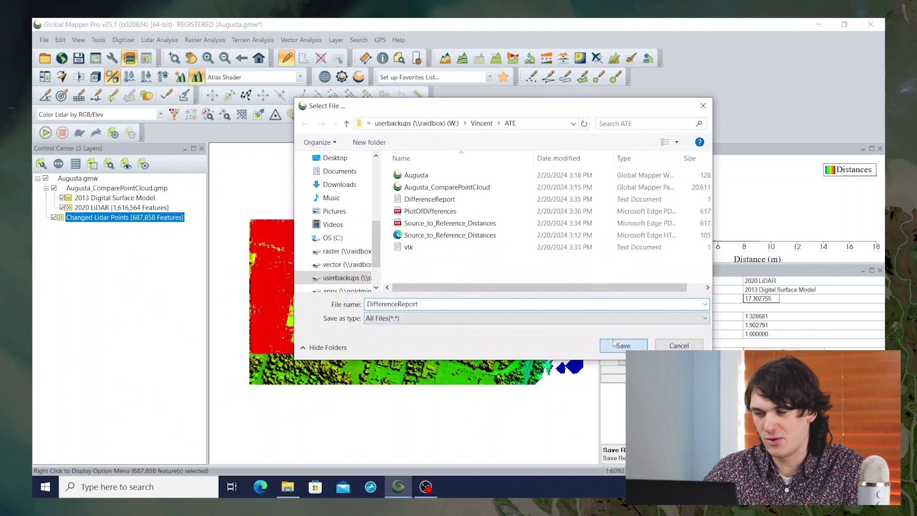
{"action": "left_click", "coordinate": [484, 254]}
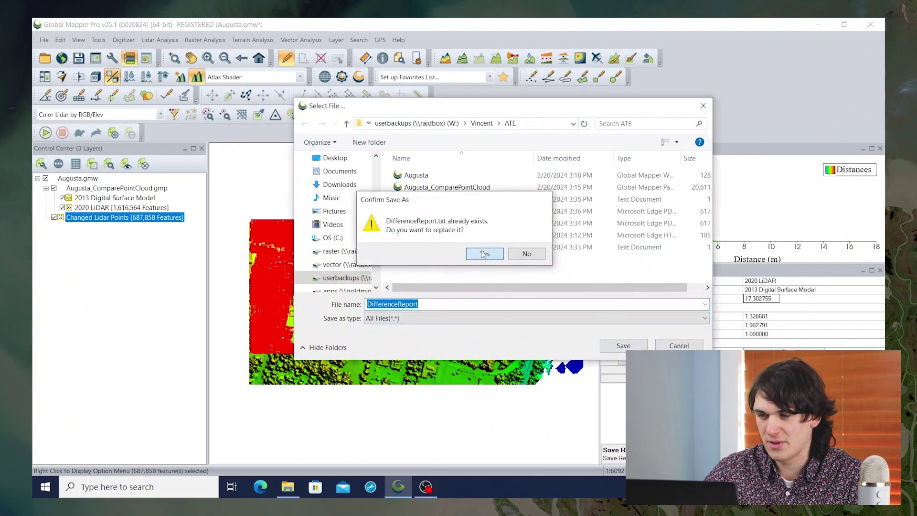
{"action": "left_click", "coordinate": [287, 487]}
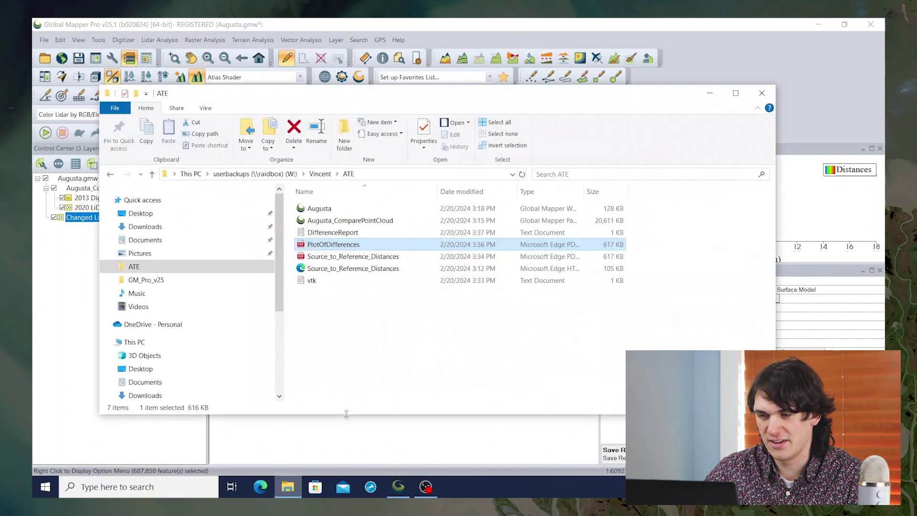
{"action": "double_click", "coordinate": [333, 232]}
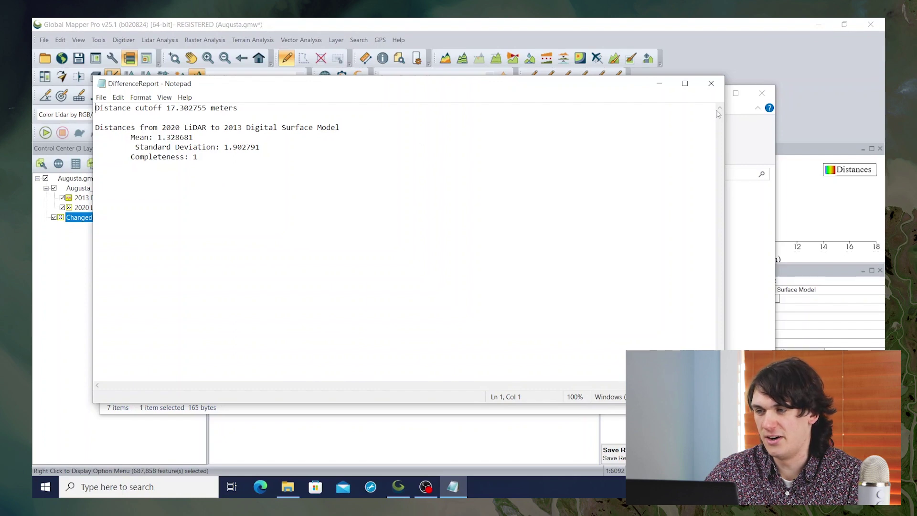
{"action": "left_click", "coordinate": [711, 86]}
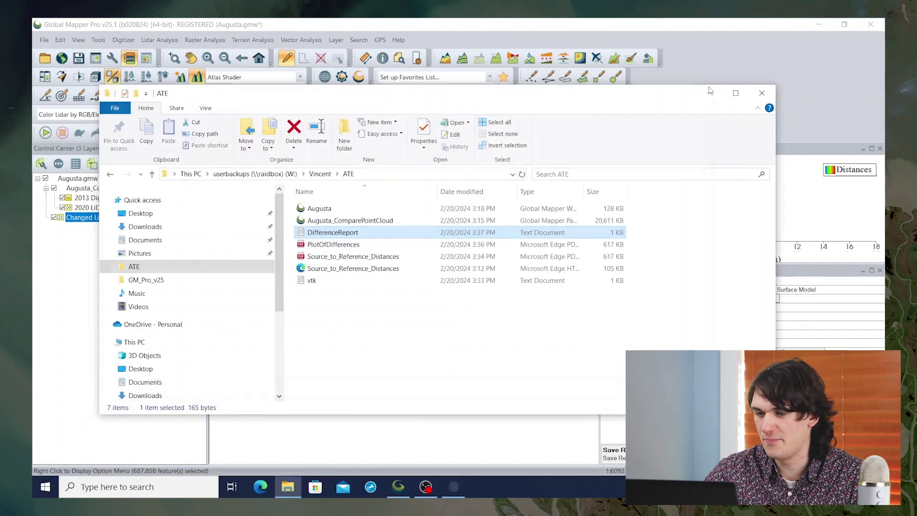
{"action": "left_click", "coordinate": [764, 95]}
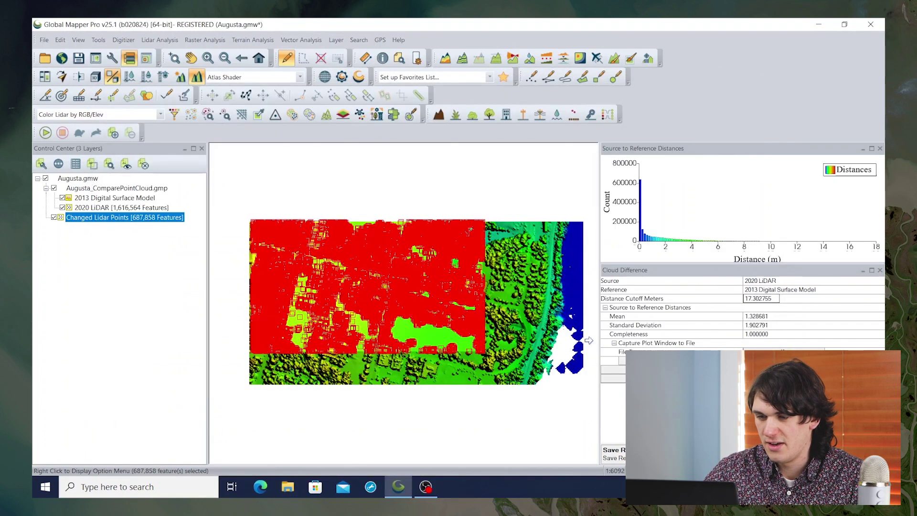
Step: Deselect the changed points and hide the 2020 LiDAR and 2013 Digital Surface Model layers, leaving the 687,858 changed points visible
{"action": "left_click", "coordinate": [476, 196]}
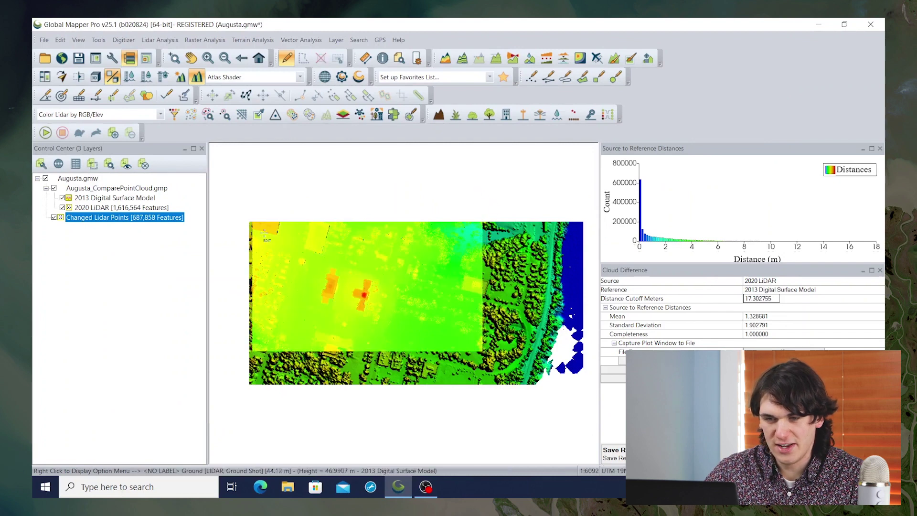
{"action": "left_click", "coordinate": [63, 207]}
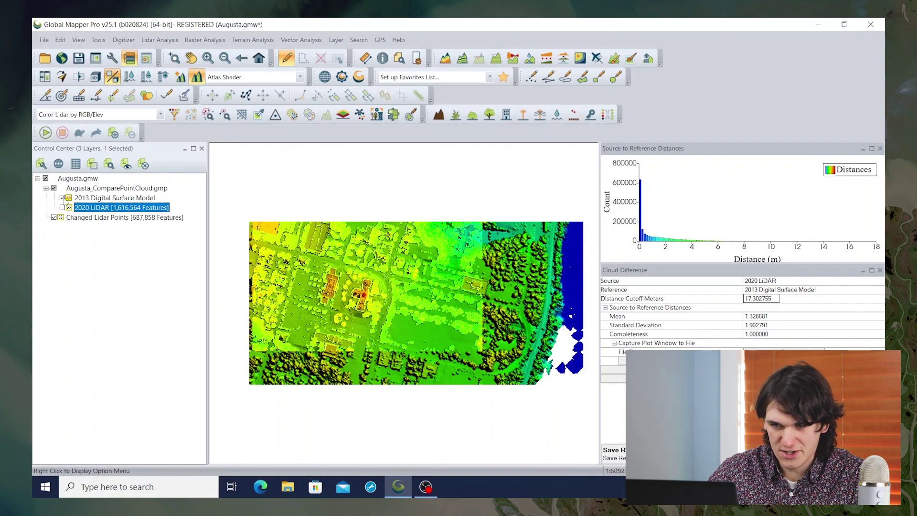
{"action": "left_click", "coordinate": [63, 198]}
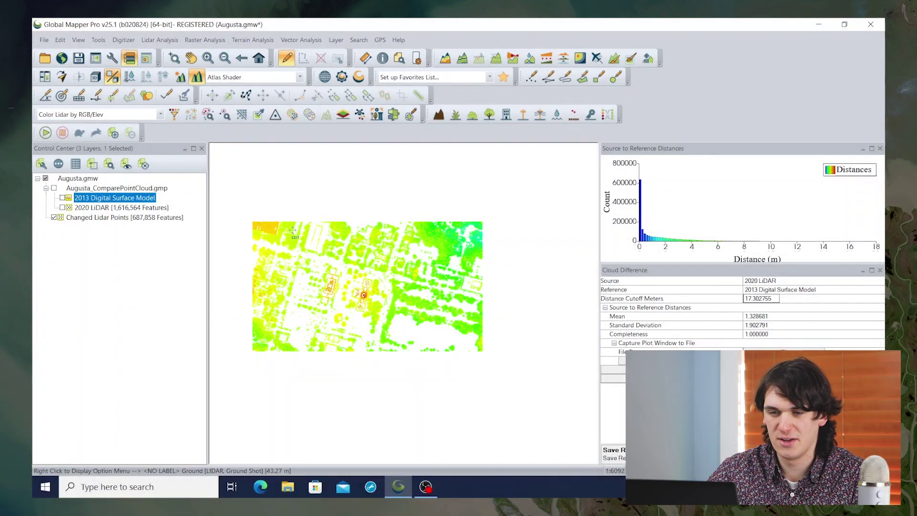
{"action": "left_click", "coordinate": [62, 208]}
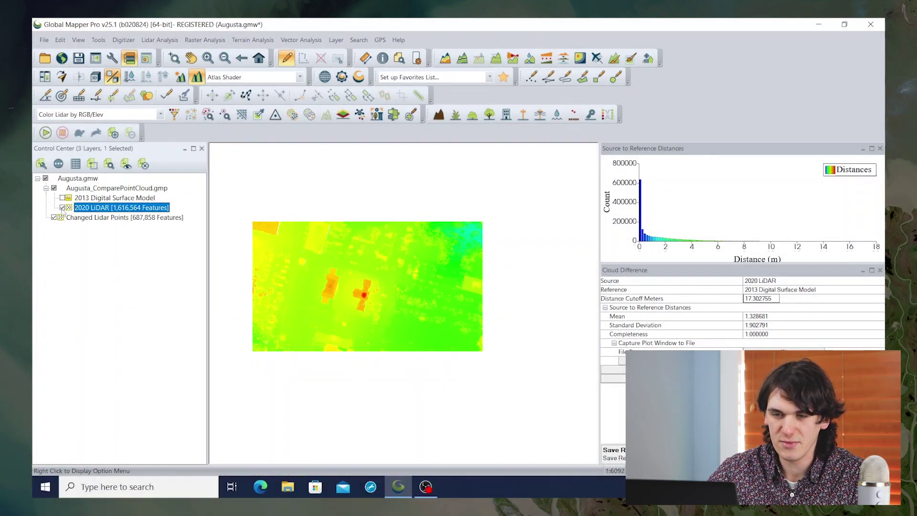
{"action": "left_click", "coordinate": [62, 207]}
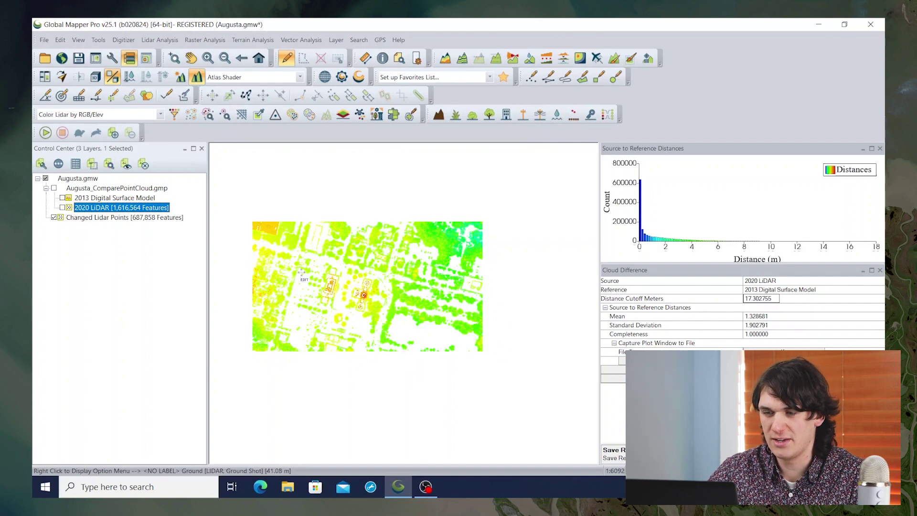